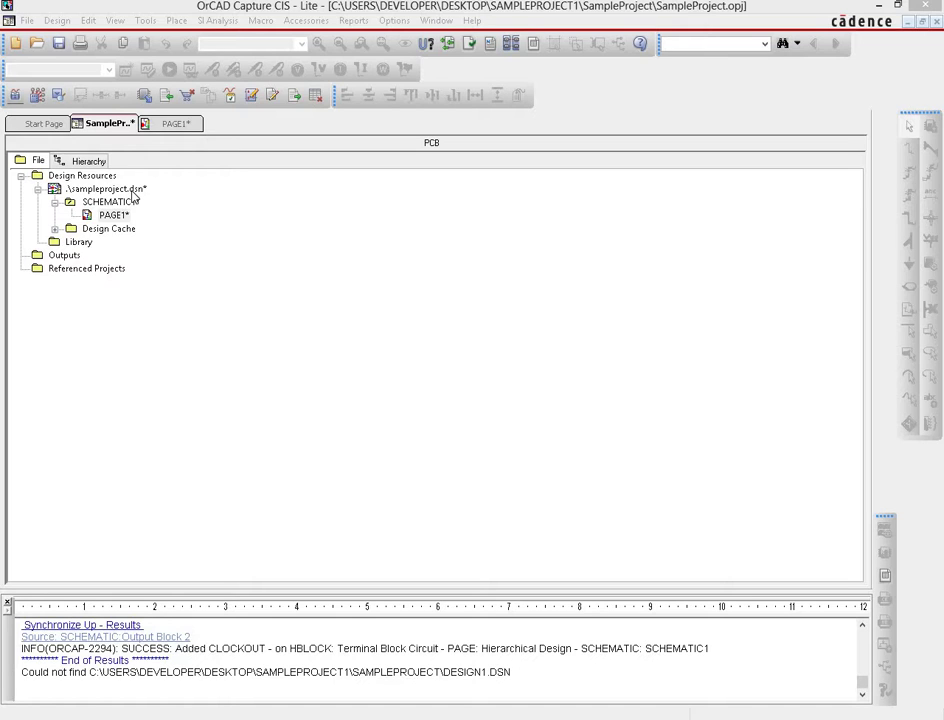
Add new schematics named 'Clock IC', 'Output Block' and 'Oscillator' to the .dsn design.
right_click(133, 196)
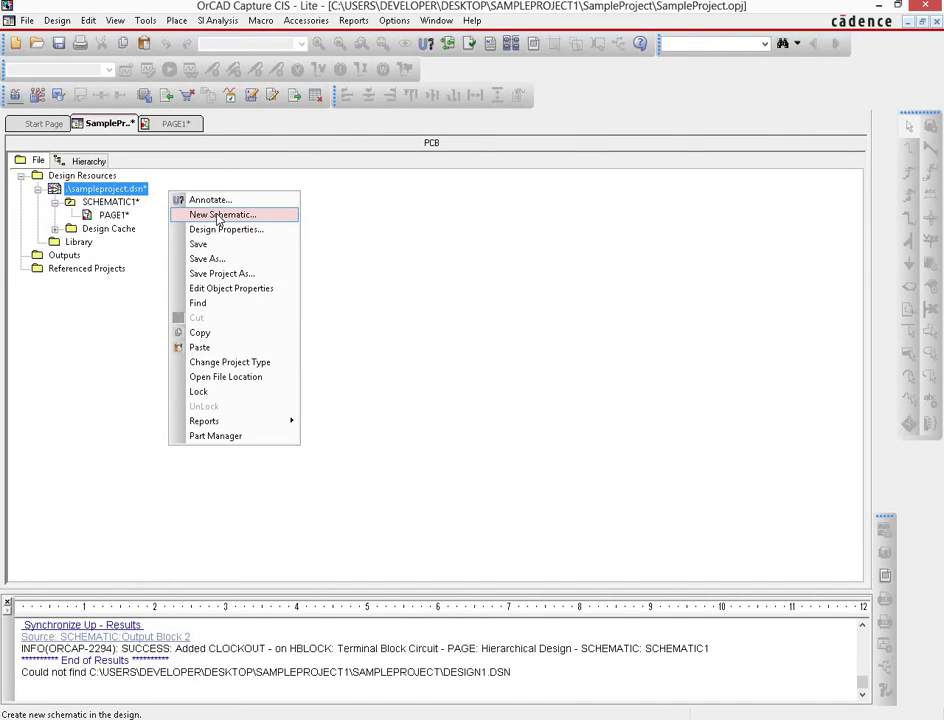
click(219, 215)
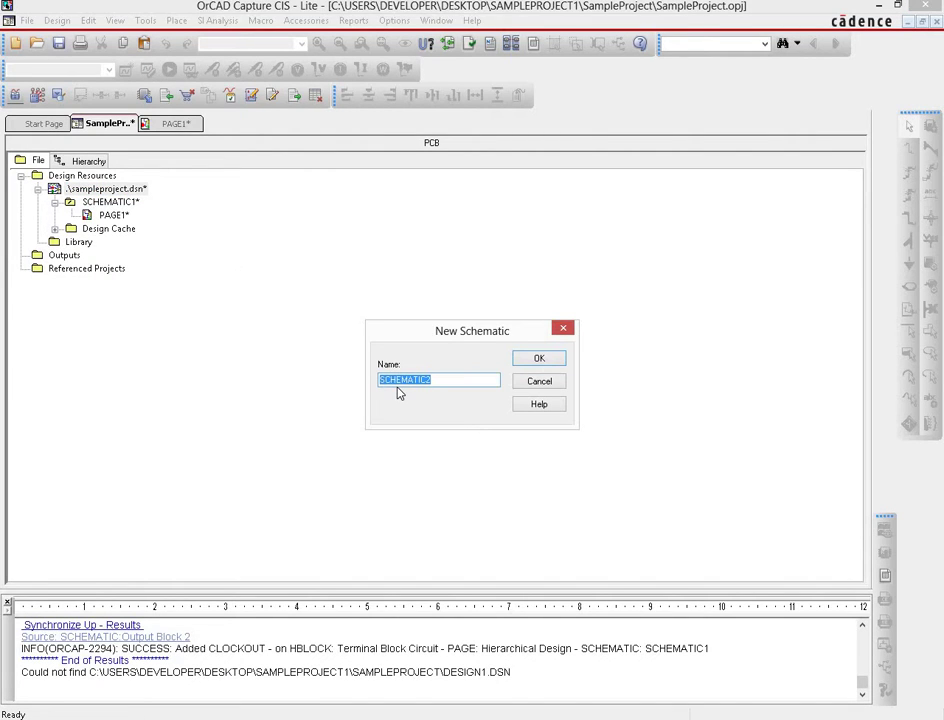
text(Clock IC)
key(Return)
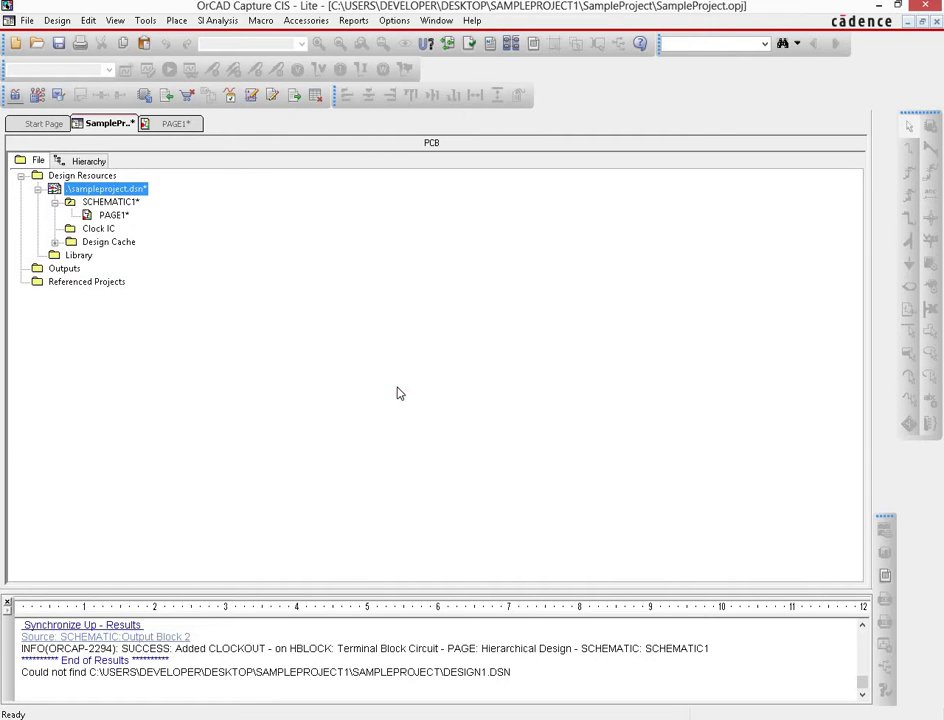
right_click(120, 189)
click(172, 213)
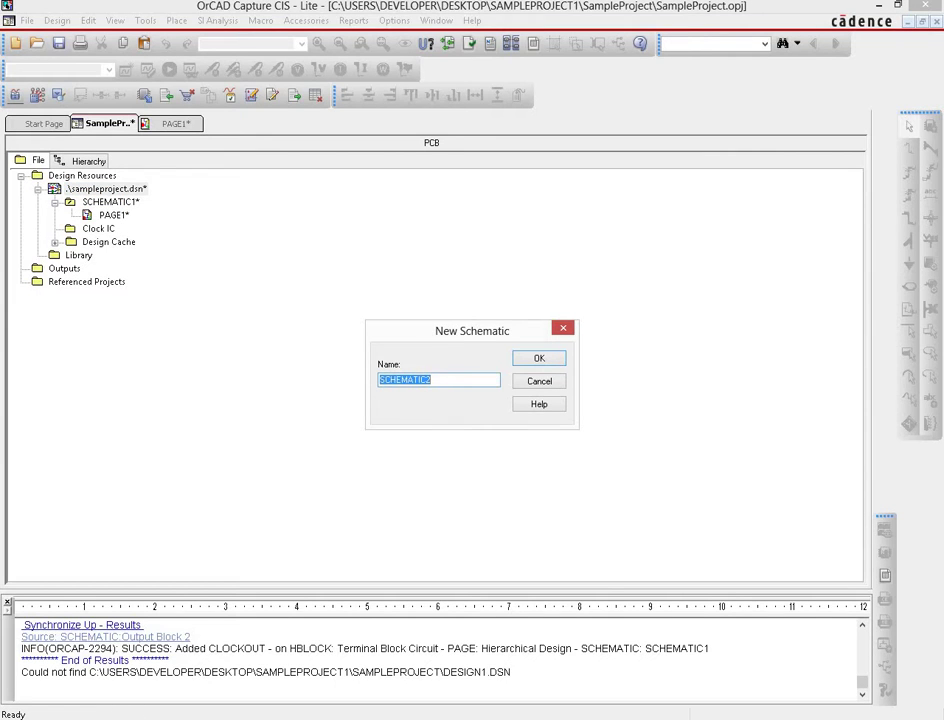
text(Output Block)
key(Return)
right_click(96, 196)
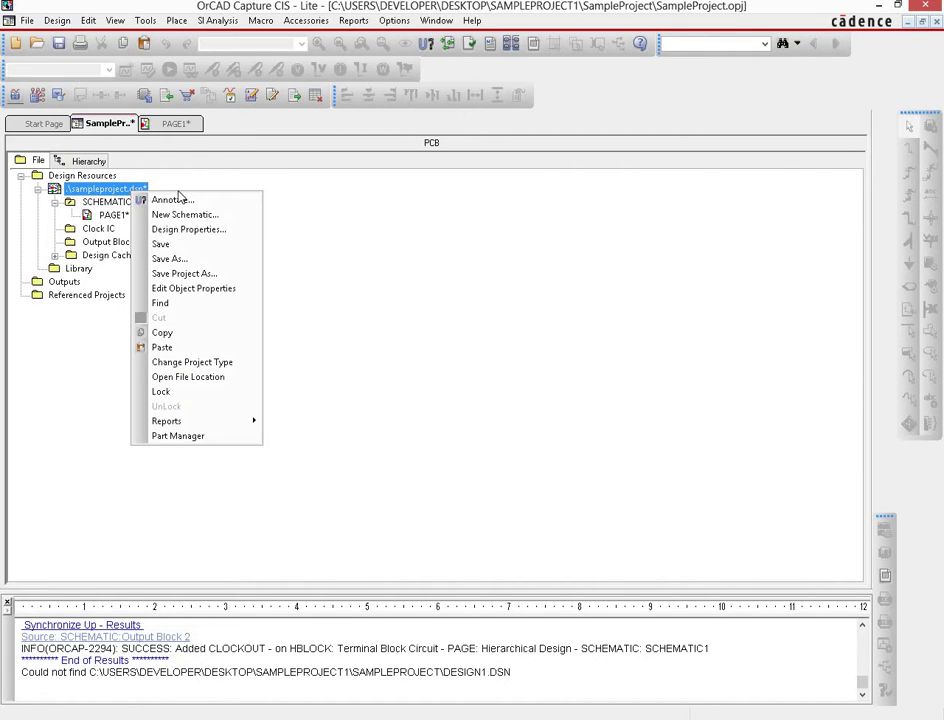
click(125, 158)
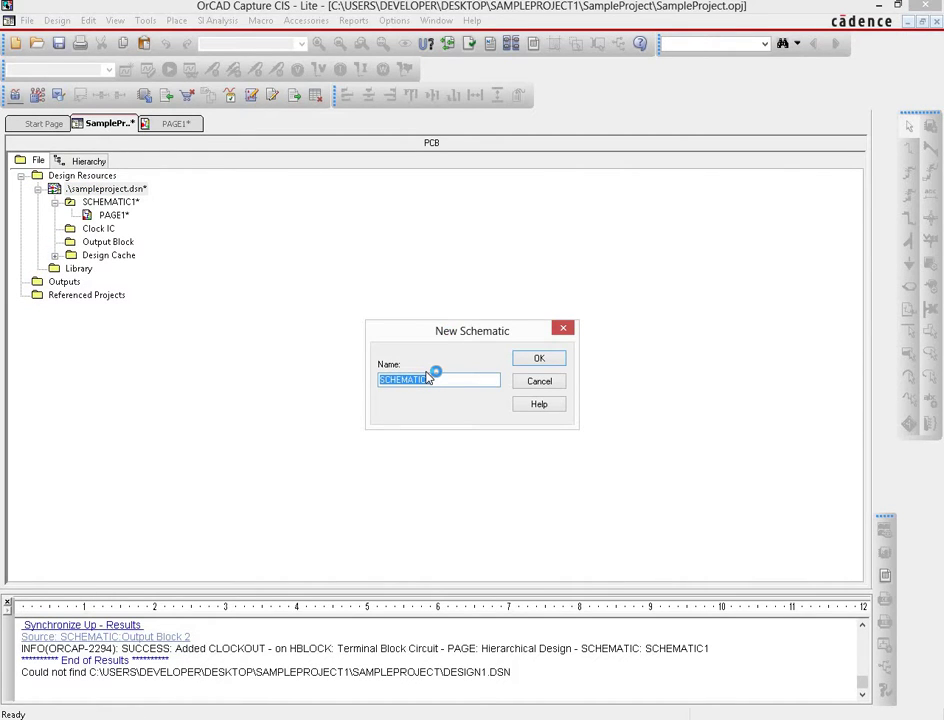
text(Oc)
text(cilla)
text(tor)
key(Return)
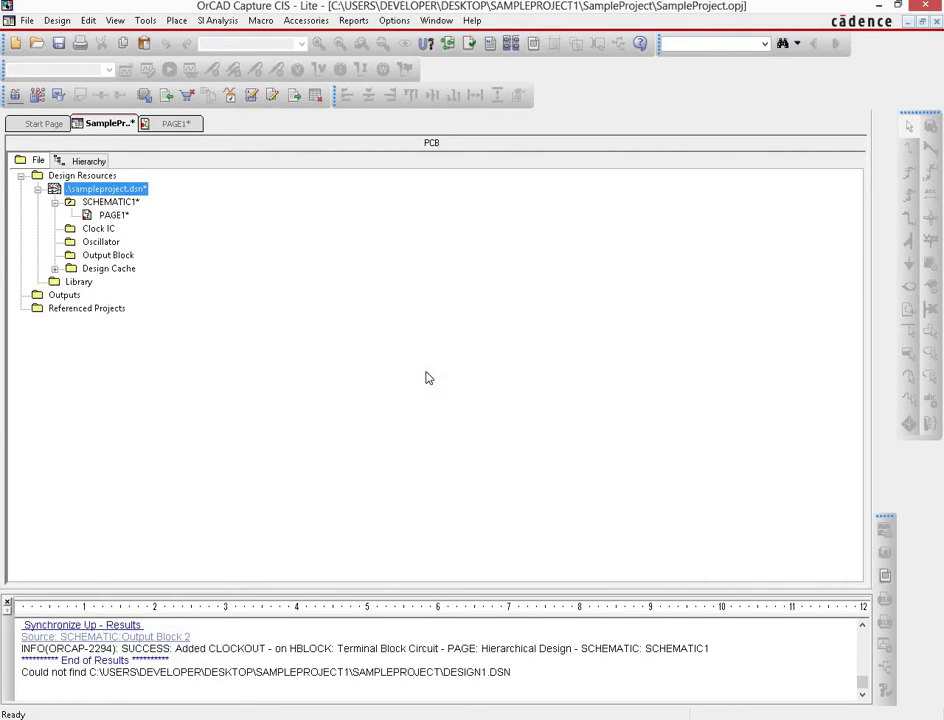
Add a page named '8284 Circuit' to the Clock IC schematic.
click(95, 231)
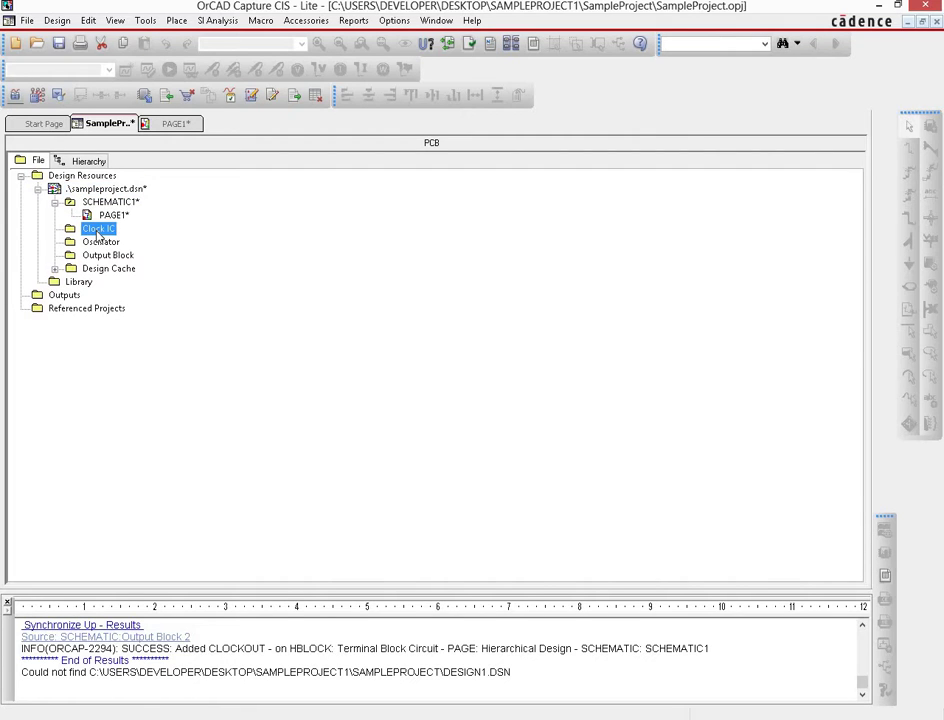
right_click(133, 232)
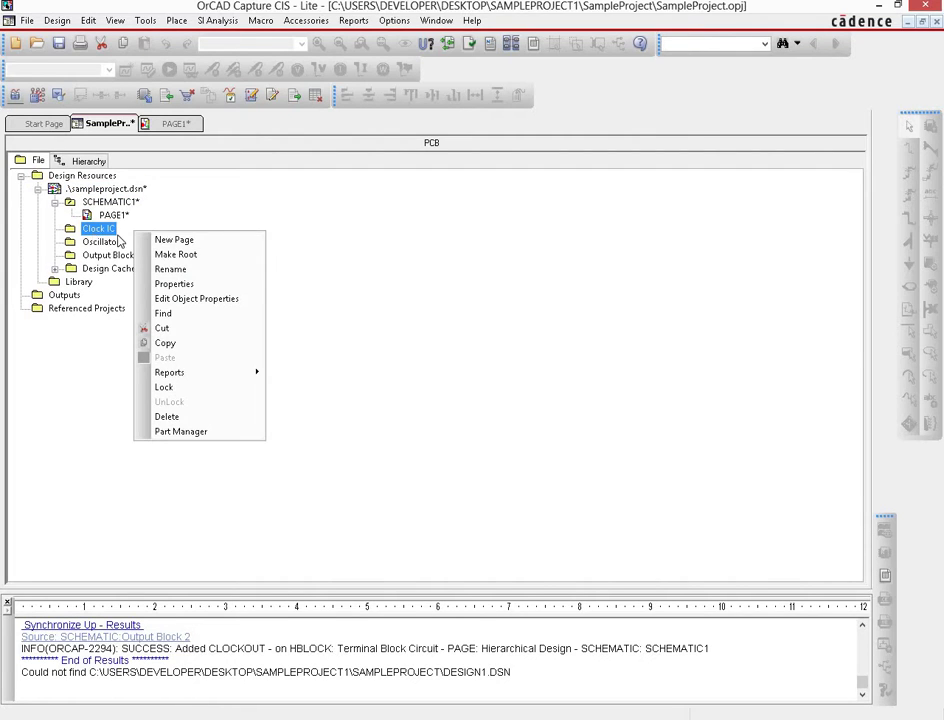
click(172, 240)
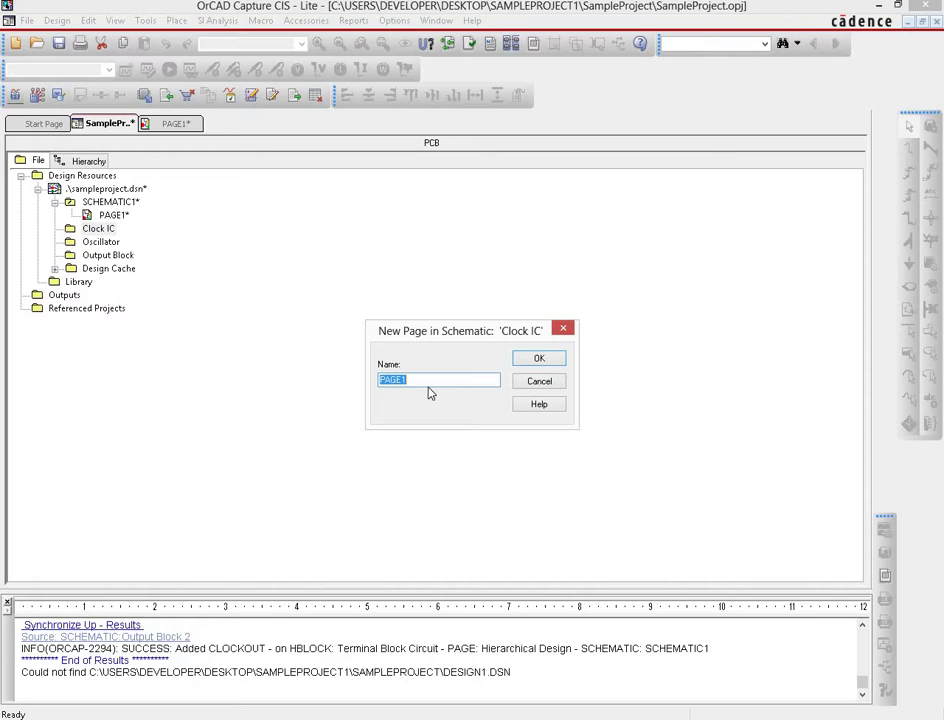
text(8284 Circuit)
key(Return)
Add page 'ECS 2200 Circuit' to Oscillator and page 'Output Circuit' to Output Block.
right_click(126, 256)
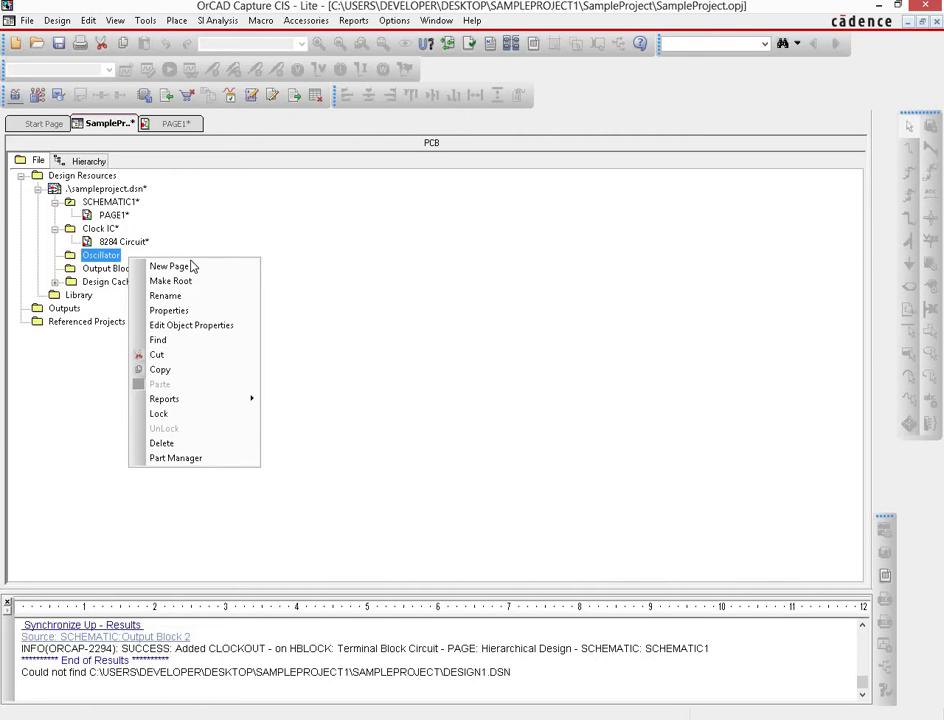
click(176, 267)
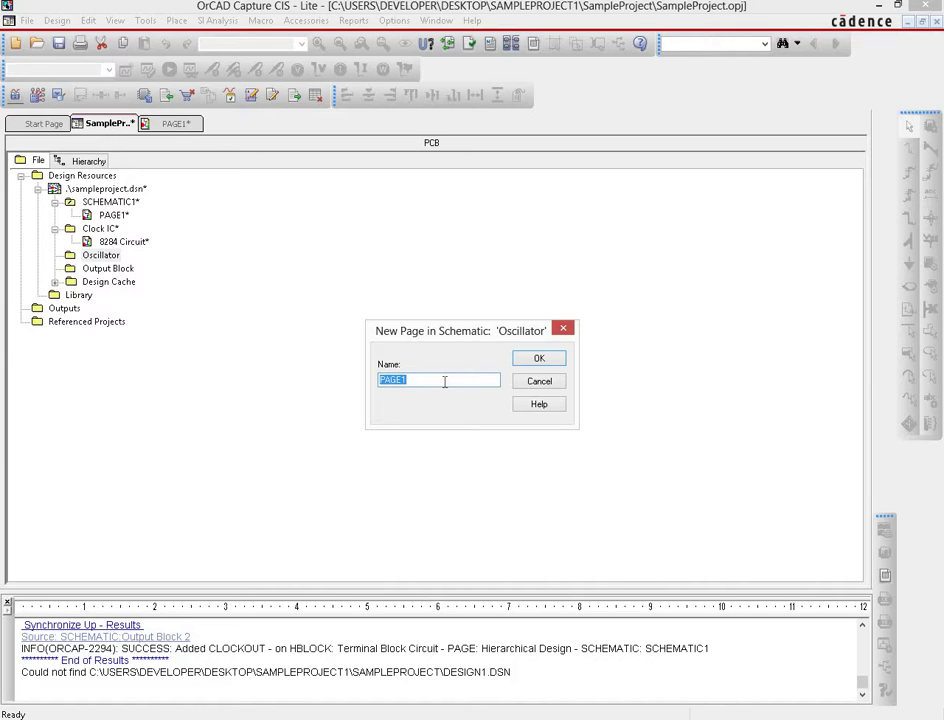
text(ECS 2200 Circuit)
key(Return)
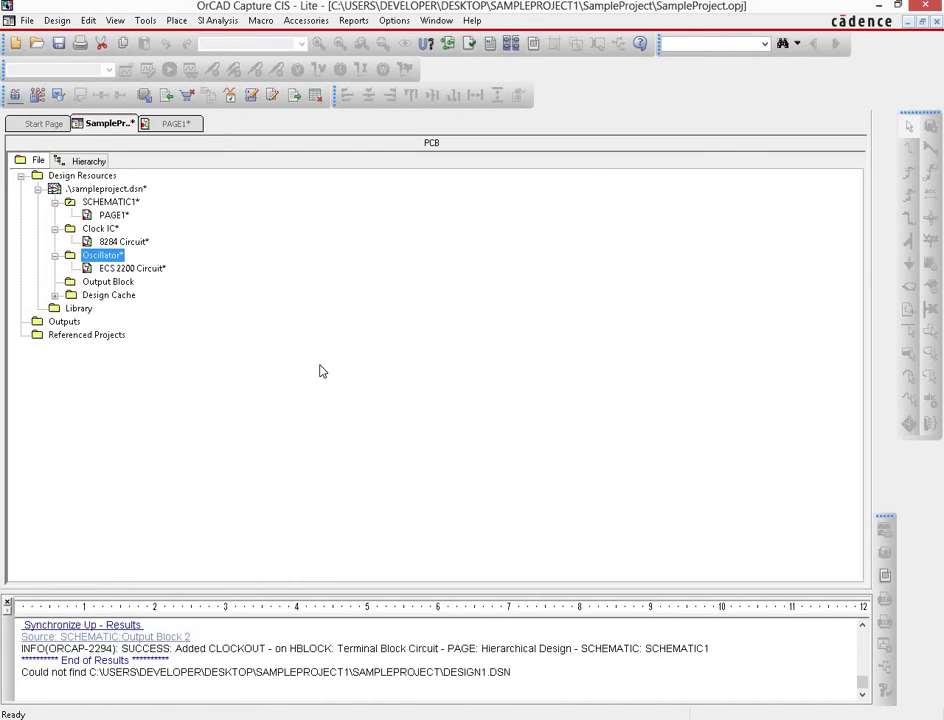
click(107, 282)
right_click(132, 283)
click(205, 295)
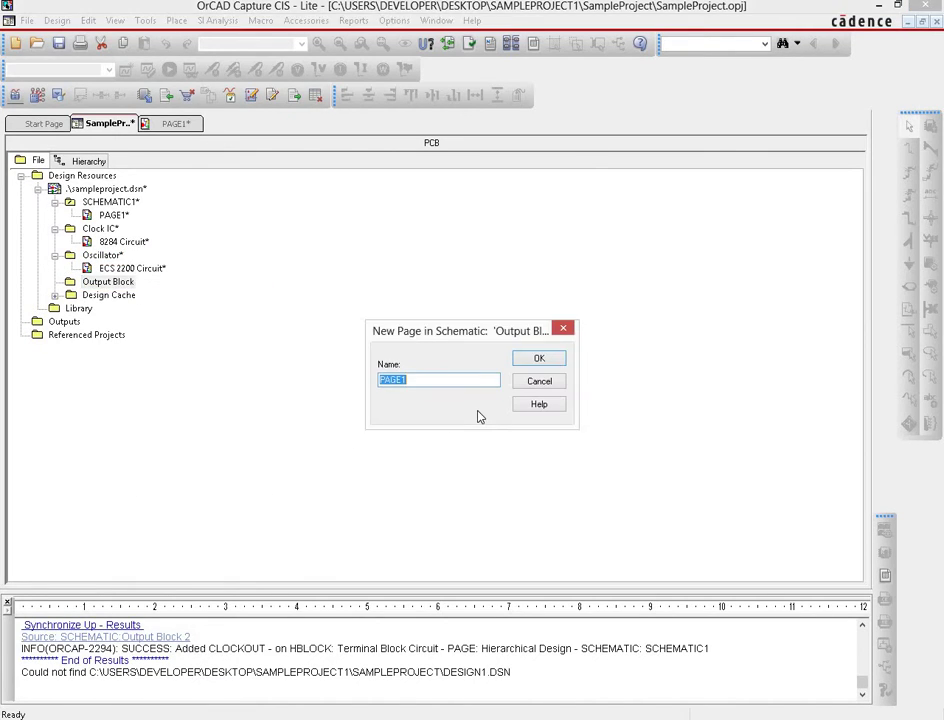
text(Output Circuit)
key(Return)
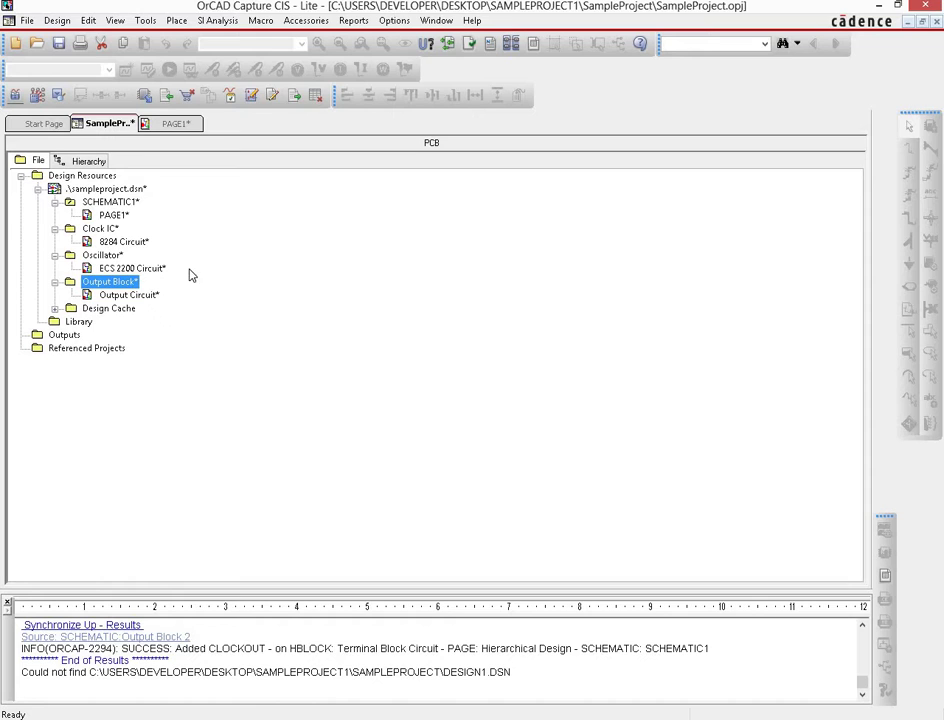
Save the project with the new schematics and pages.
click(52, 45)
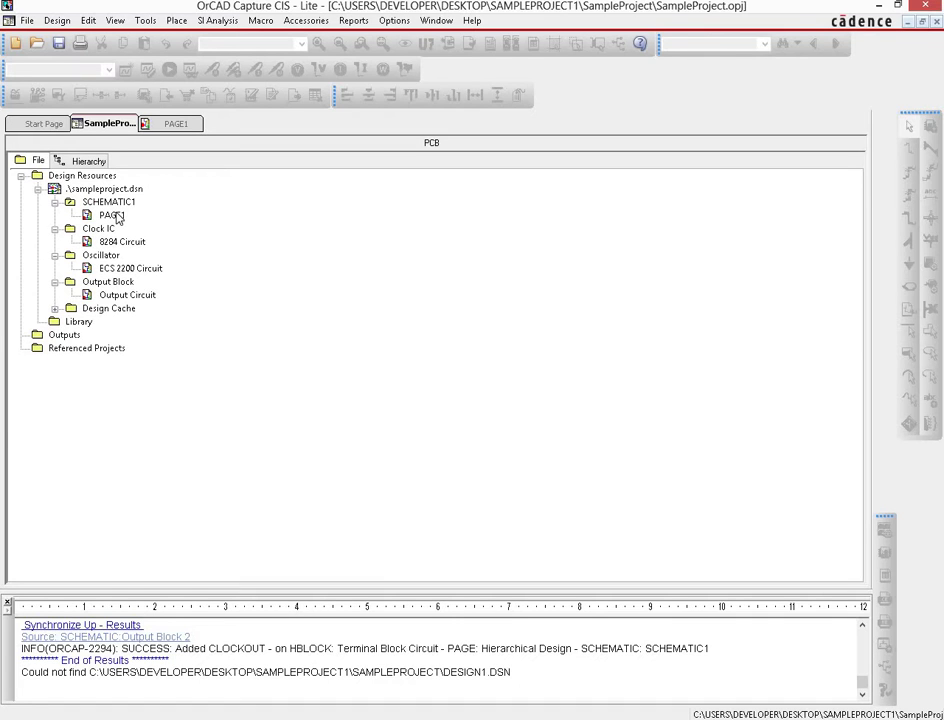
Rename SCHEMATIC1's PAGE1 to 'Hierarchical Block Diagram' and save the project.
click(112, 215)
right_click(117, 218)
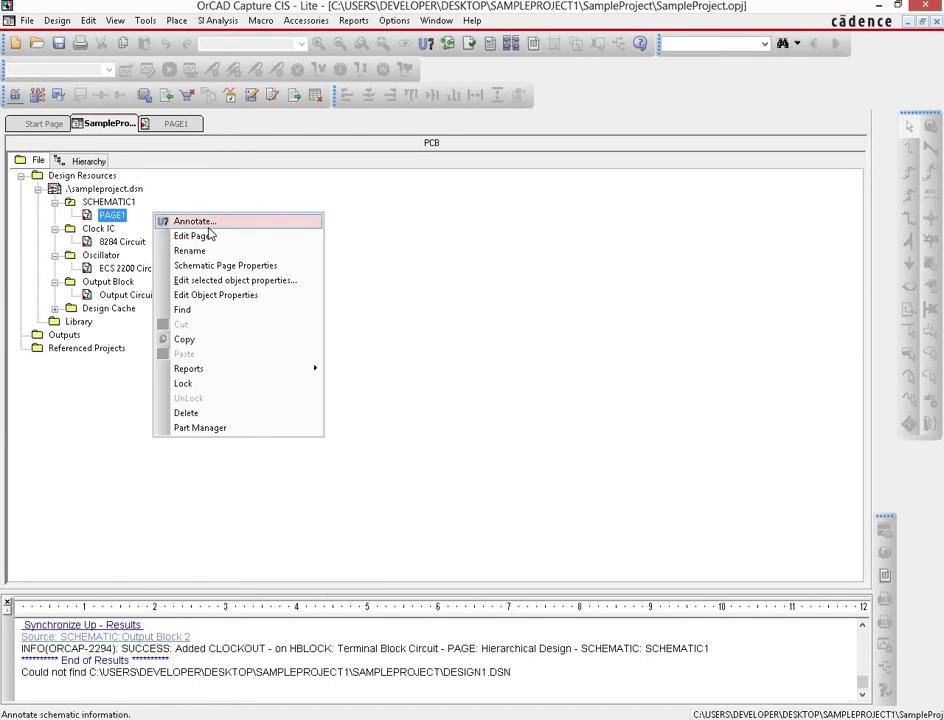
click(236, 294)
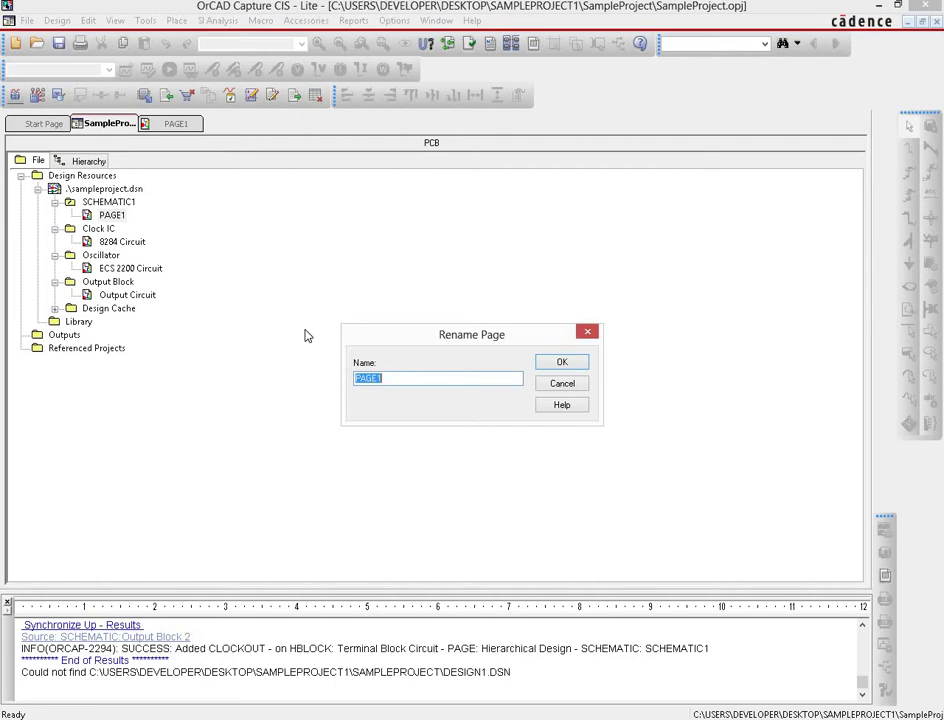
text(Hierarchical Pa)
key(BackSpace)
key(BackSpace)
key(BackSpace)
text(Block Diagram)
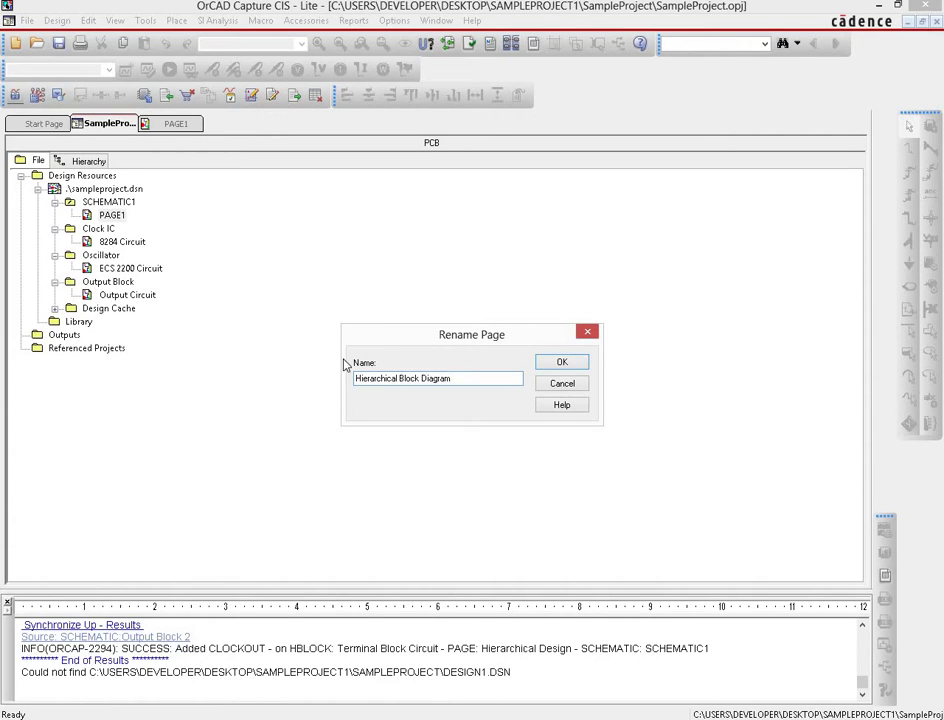
key(Return)
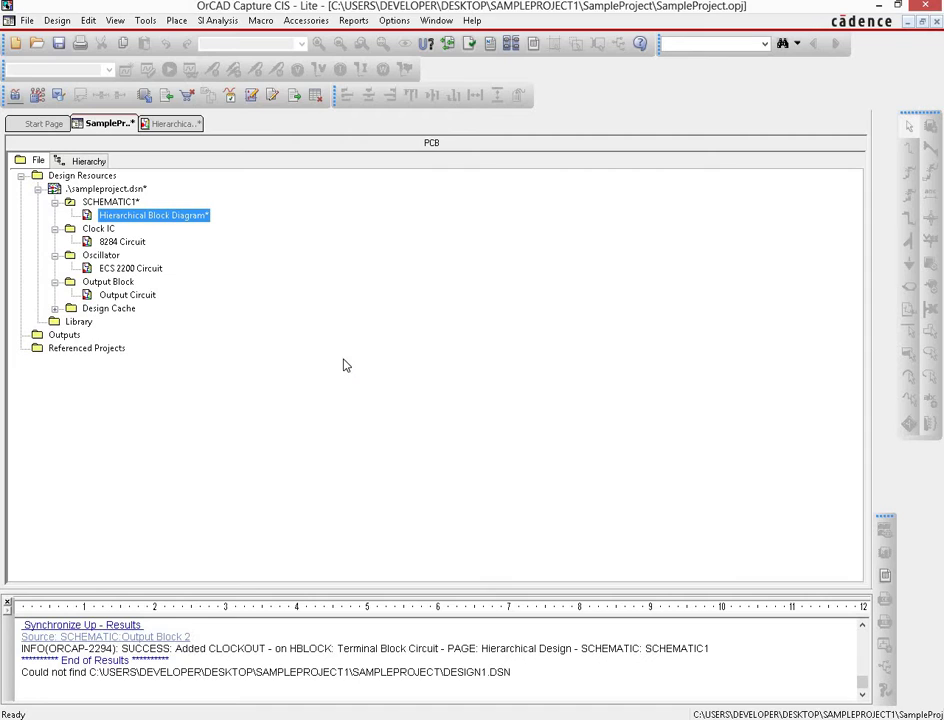
click(52, 42)
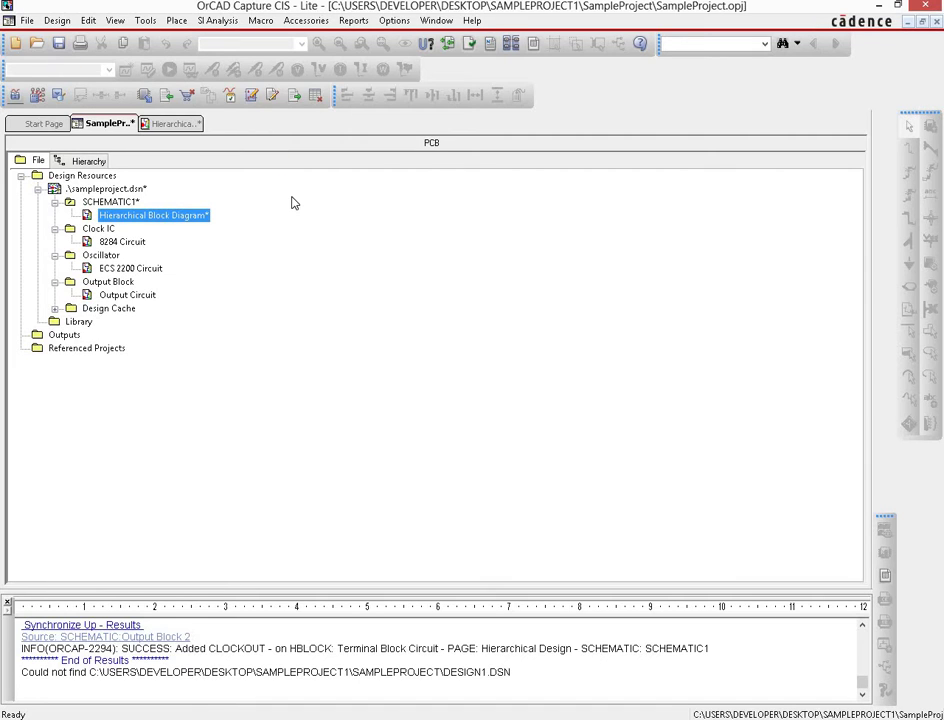